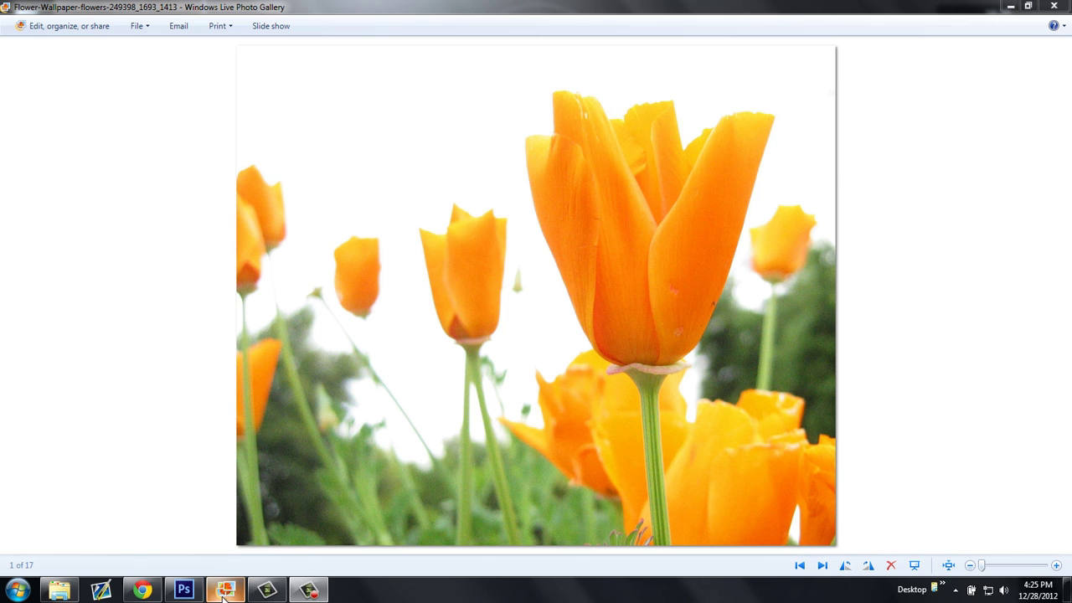
Look over the original orange poppy photo, image 1 of 17, in Windows Live Photo Gallery.
mouse_move(227, 595)
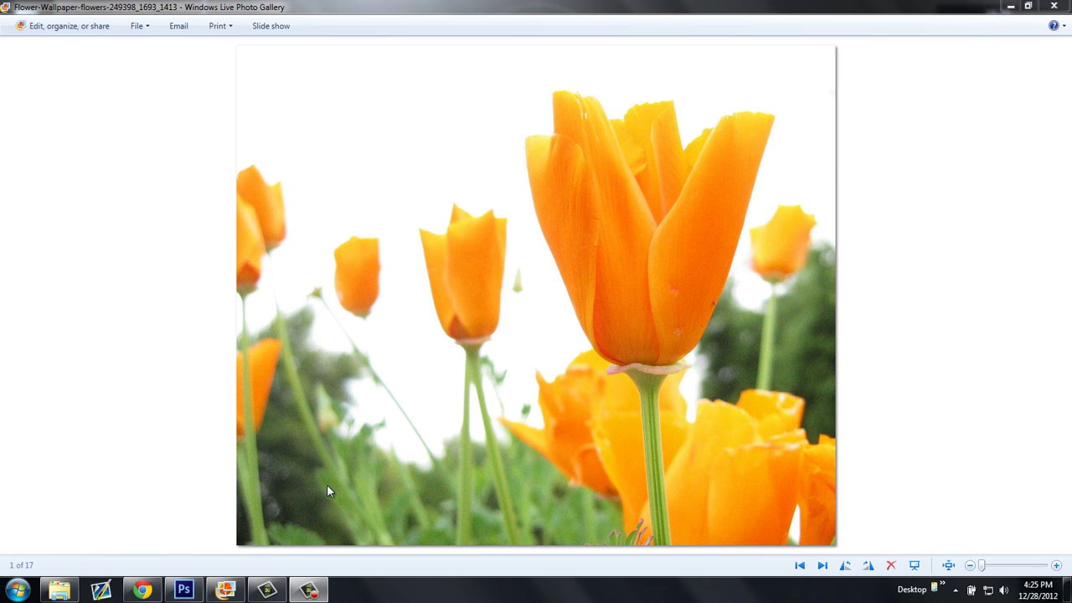
Switch to Photoshop and close the already-edited document without saving.
click(243, 555)
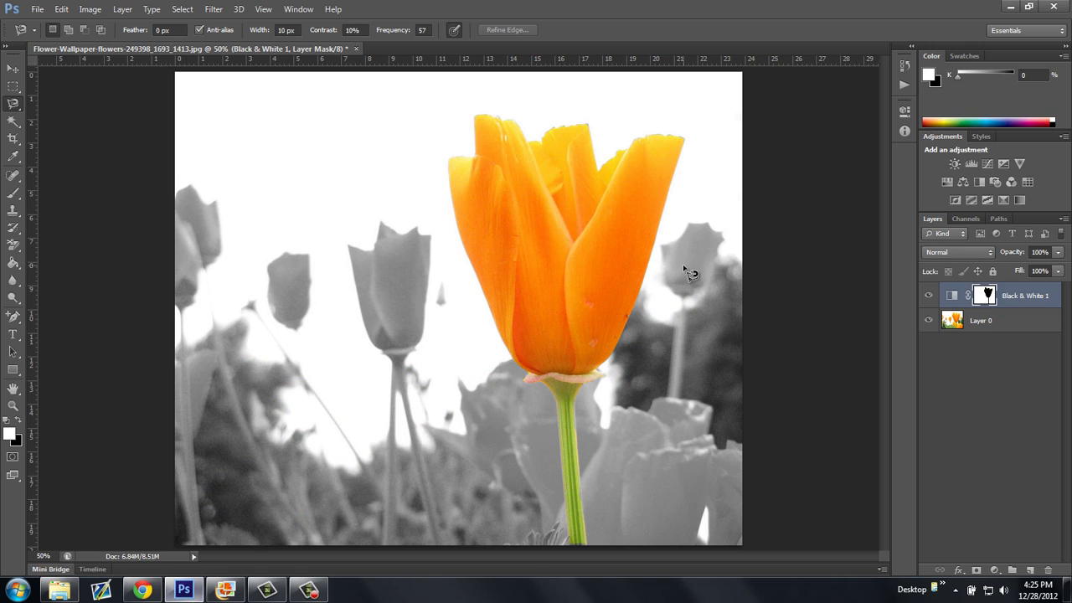
click(356, 49)
click(479, 220)
Open the original Flower-Wallpaper photo as a new document.
click(37, 9)
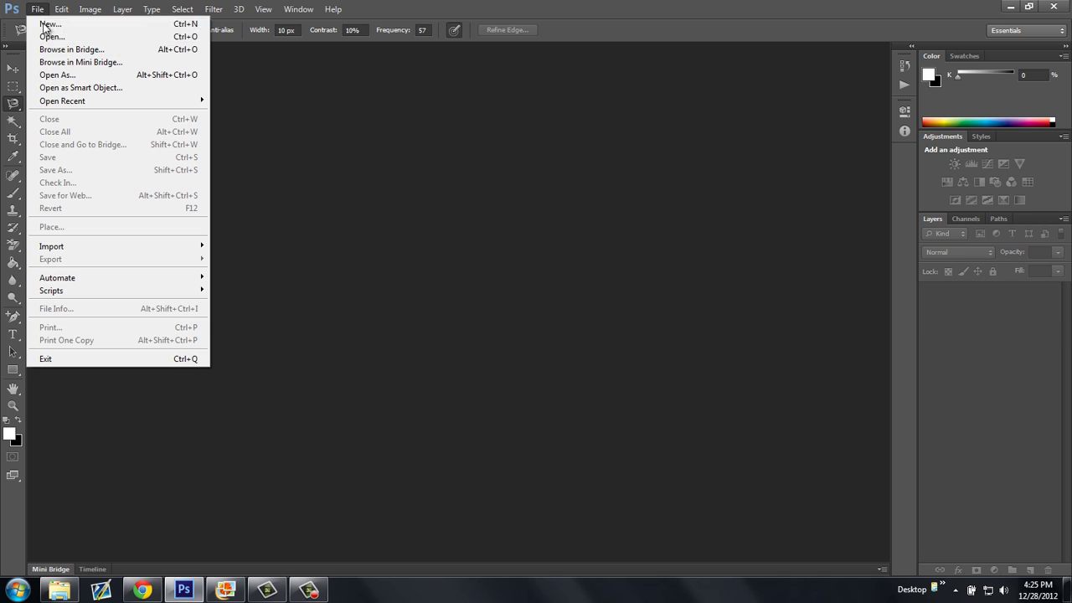
click(48, 35)
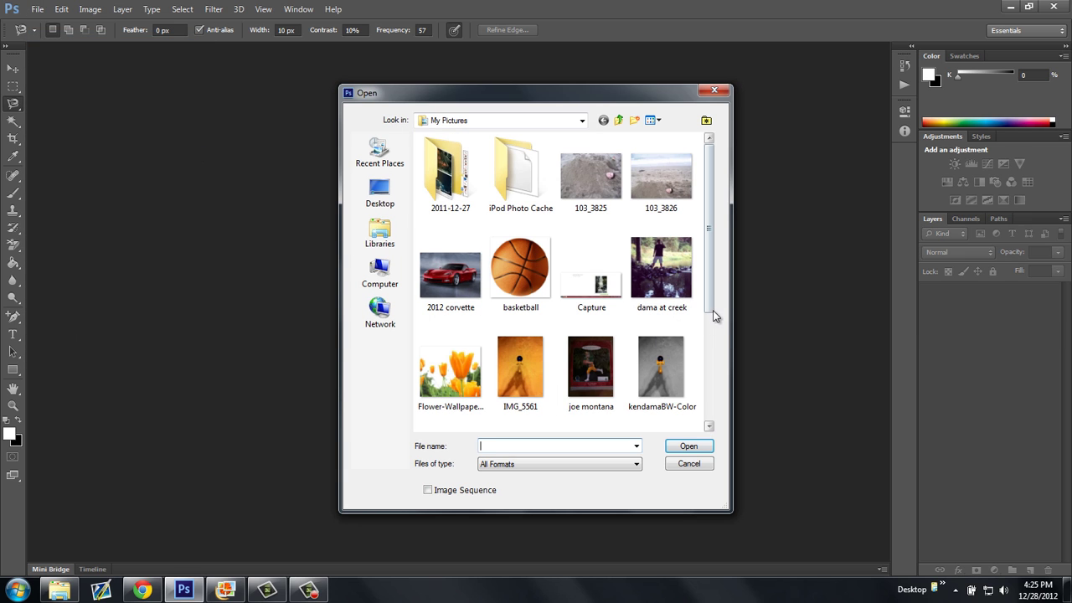
drag(711, 310, 710, 314)
double_click(425, 362)
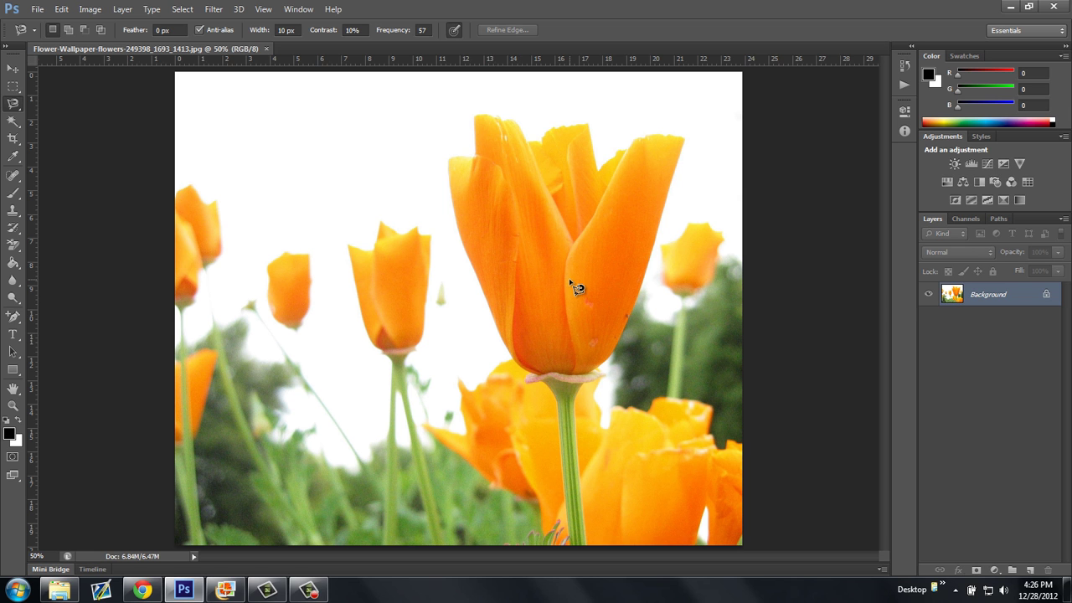
Choose the Magnetic Lasso Tool and convert the locked Background into Layer 0.
click(11, 106)
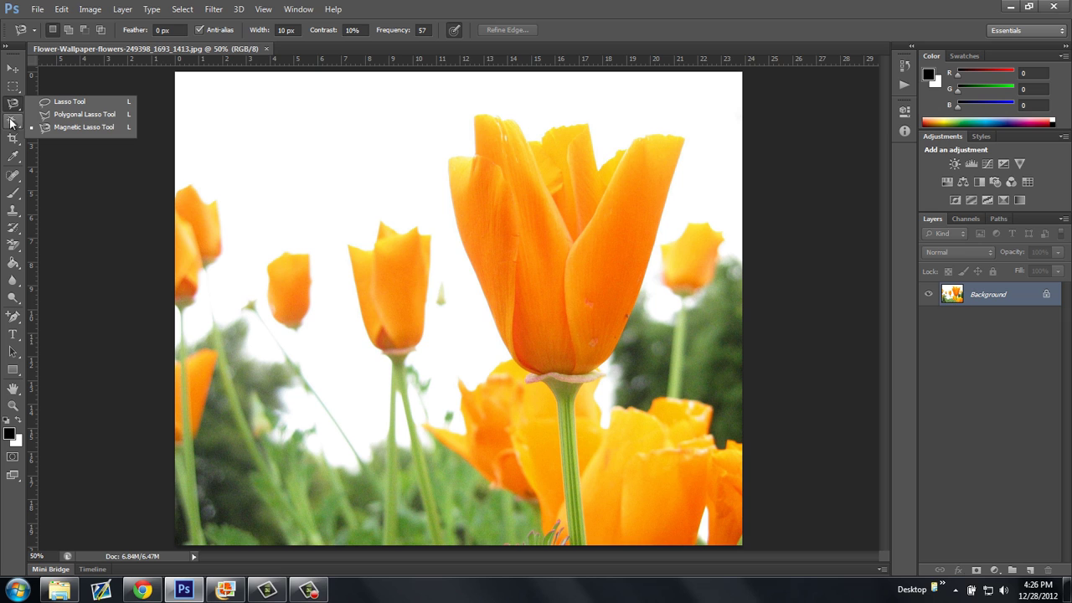
click(47, 127)
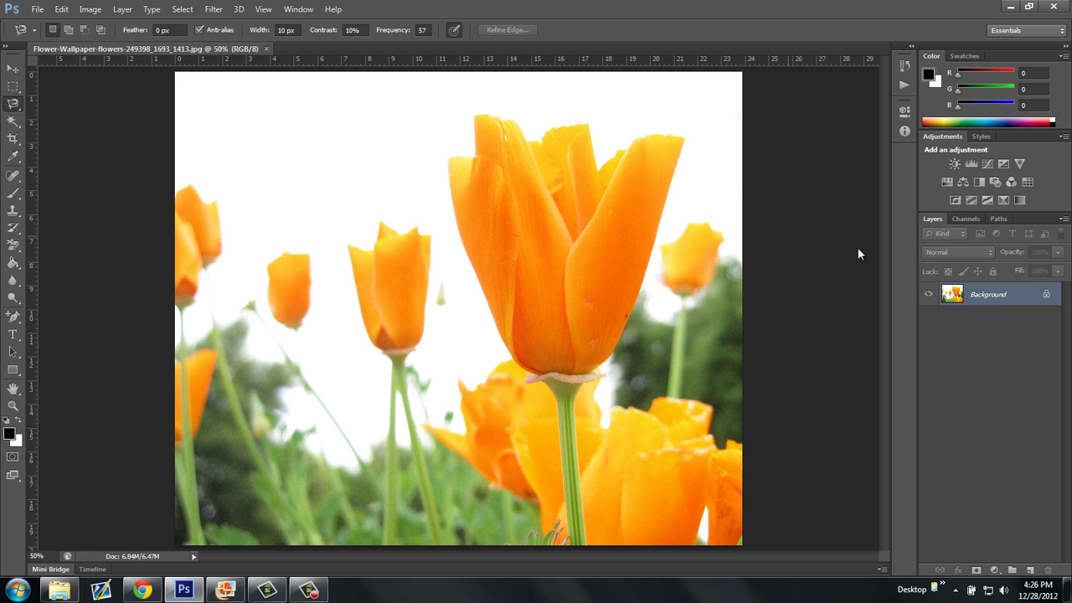
double_click(1031, 298)
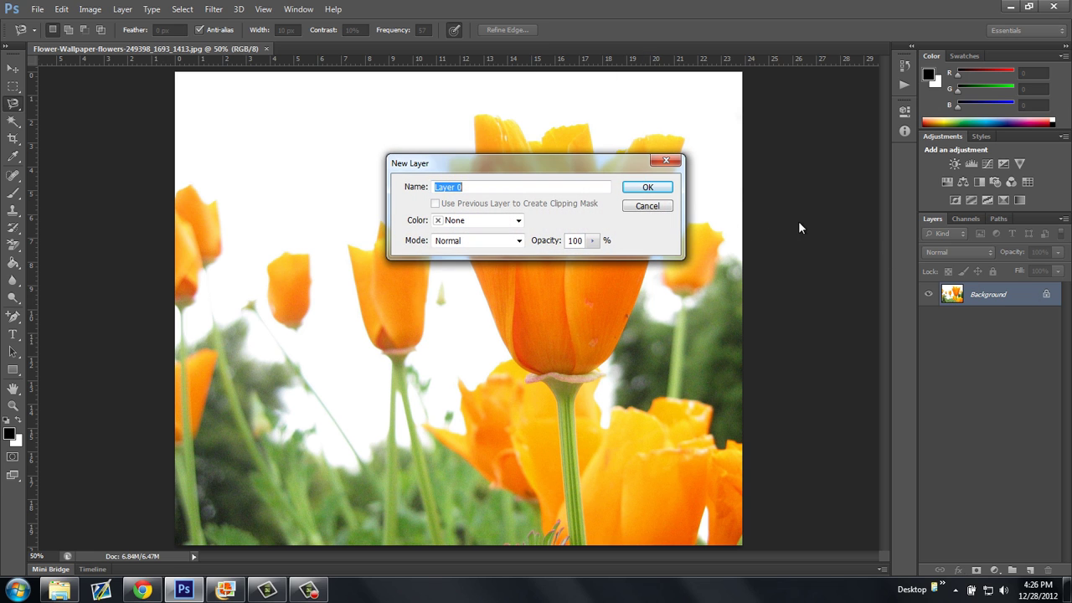
click(661, 188)
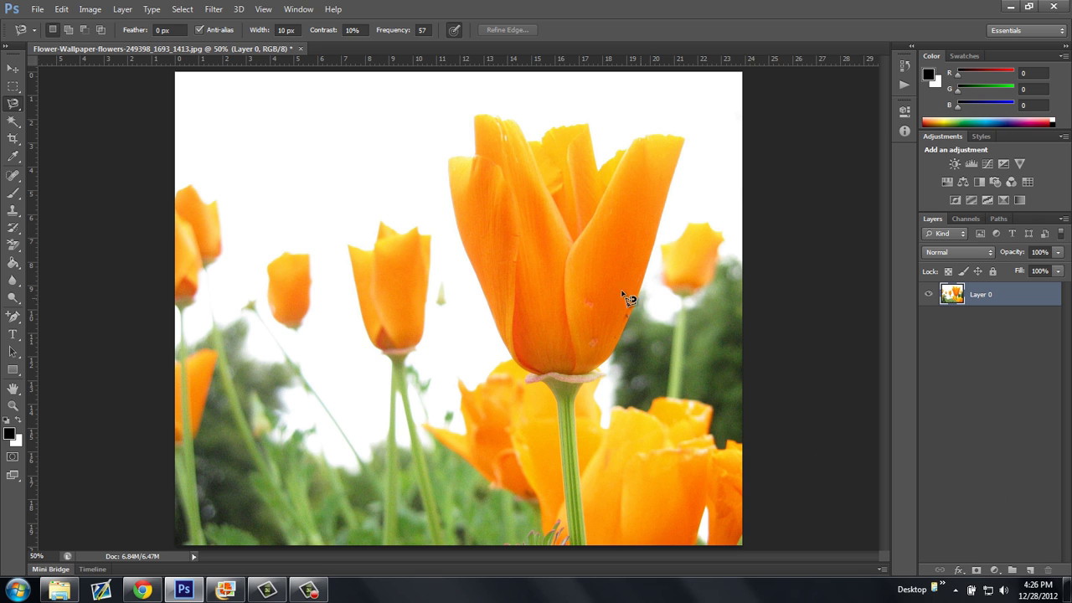
Trace a Magnetic Lasso outline from the poppy's left petal edge around the bloom and down the stem.
click(449, 178)
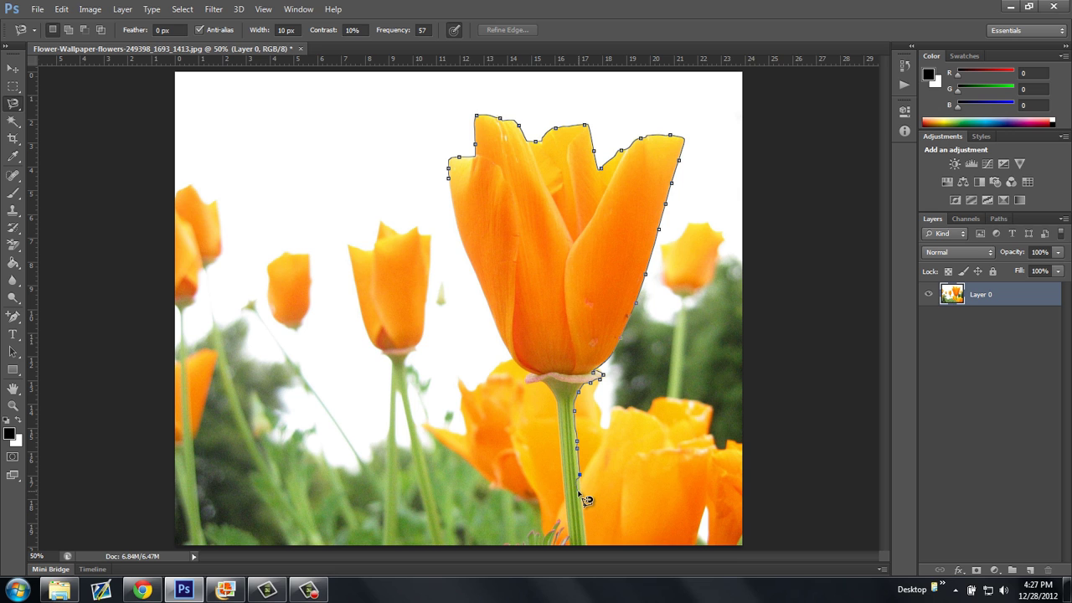
Remove the stray anchor point and close the lasso outline at its starting point around the poppy.
key(BackSpace)
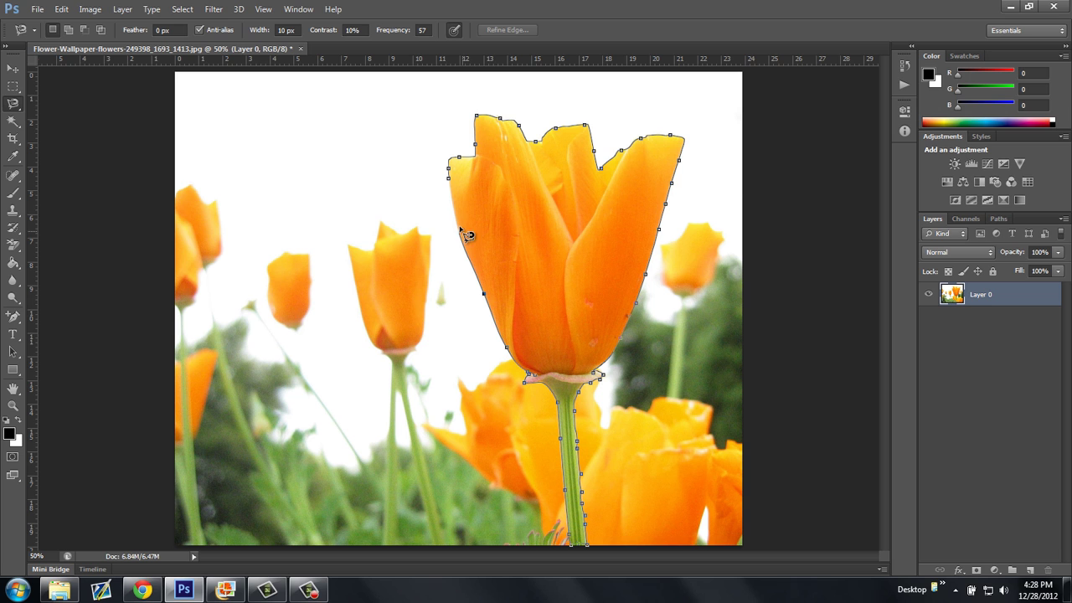
click(452, 181)
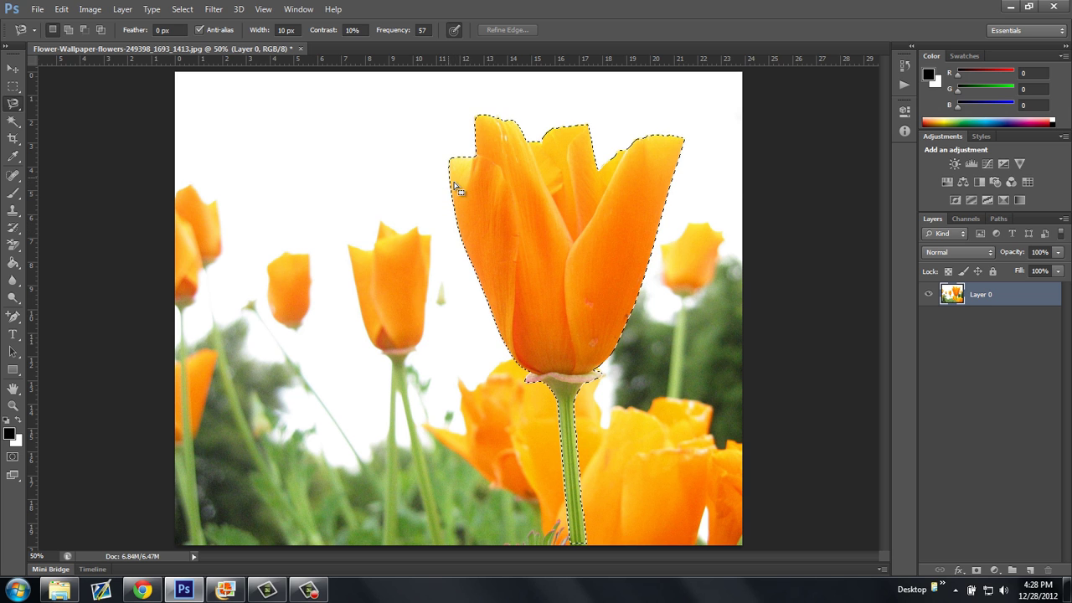
Invert the poppy selection and add a layer mask to Layer 0.
right_click(546, 275)
click(569, 298)
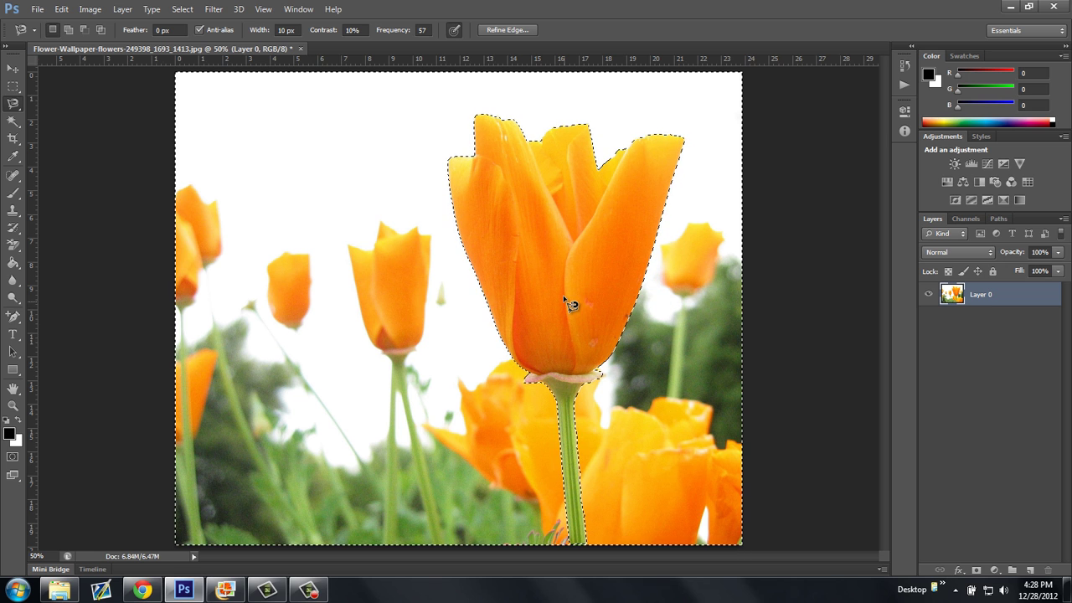
alt+click(978, 571)
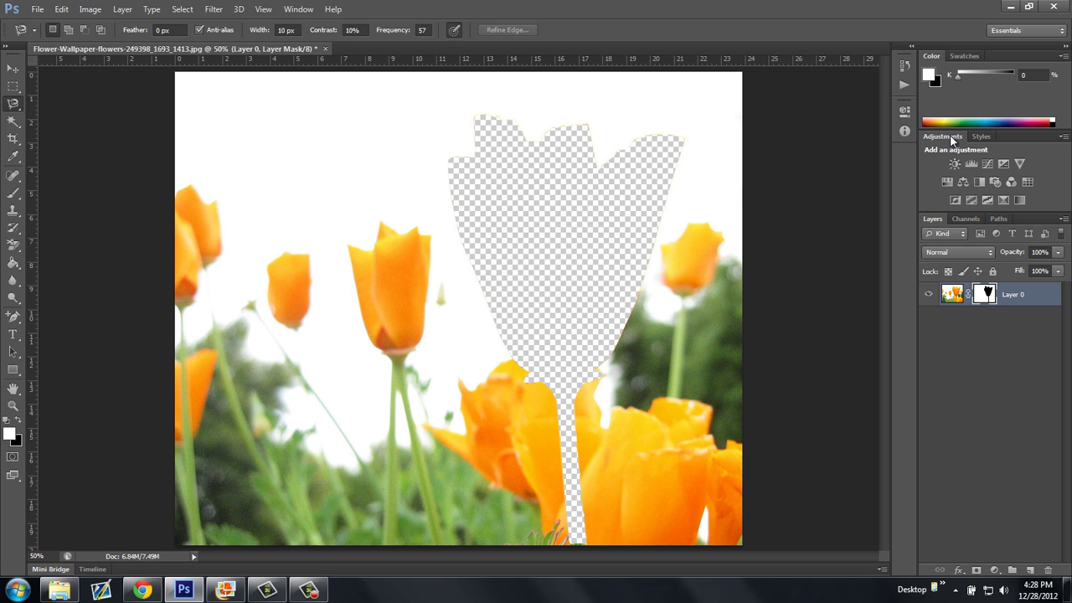
Check the workspace list and keep the Essentials workspace.
click(1019, 31)
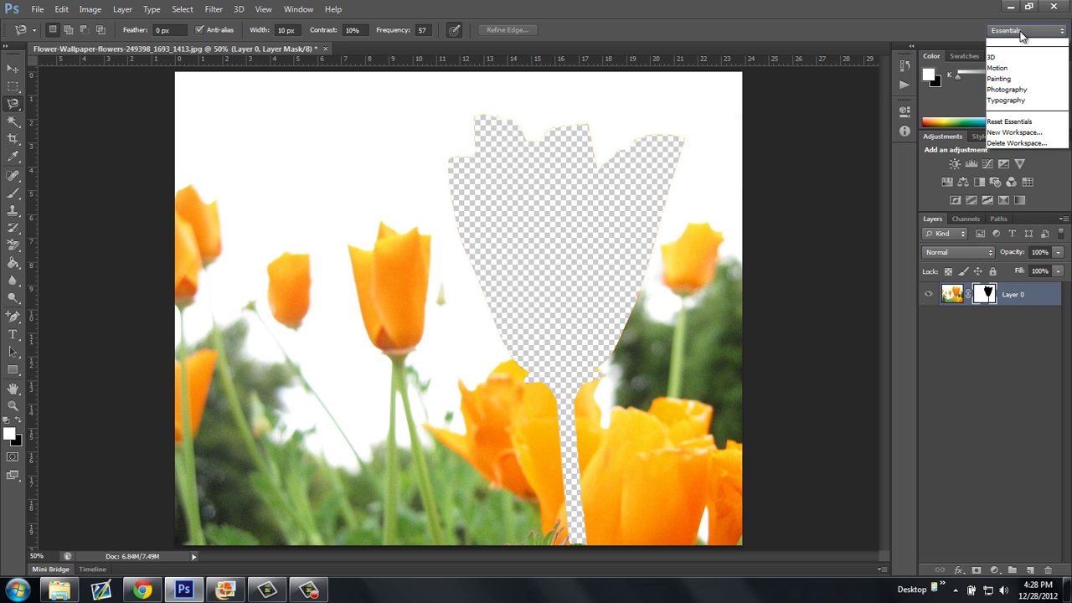
click(1021, 32)
click(1021, 31)
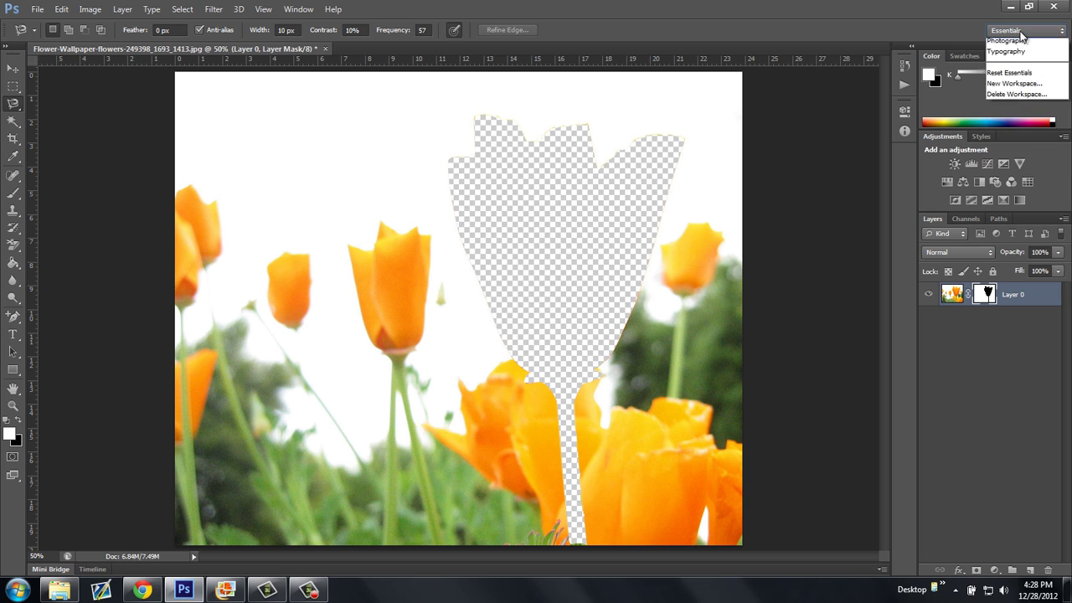
click(1018, 43)
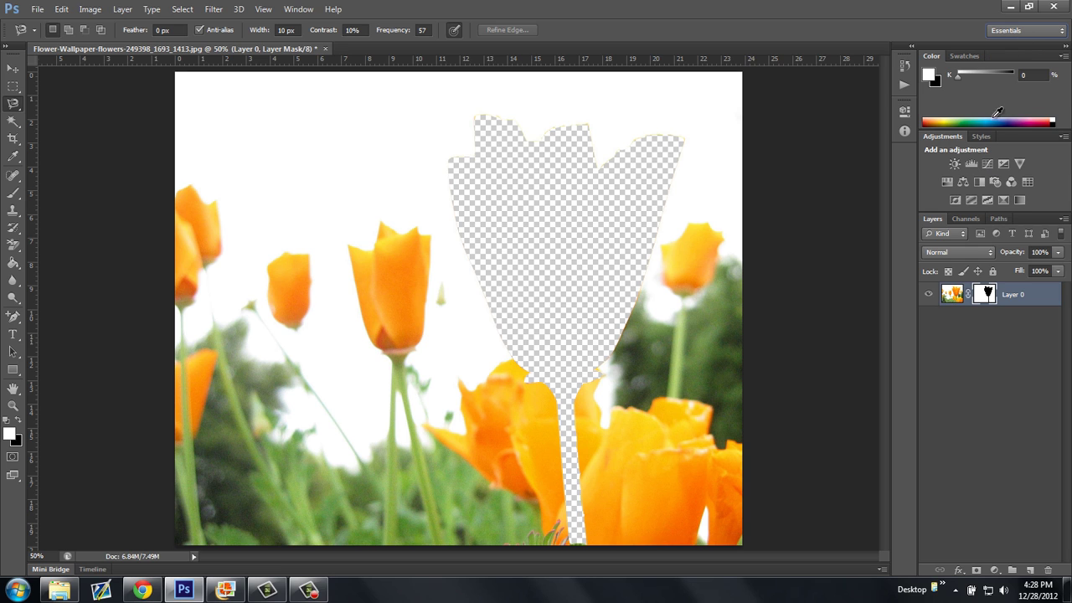
Add a Black & White adjustment layer and replace its mask with Layer 0's poppy mask.
click(978, 183)
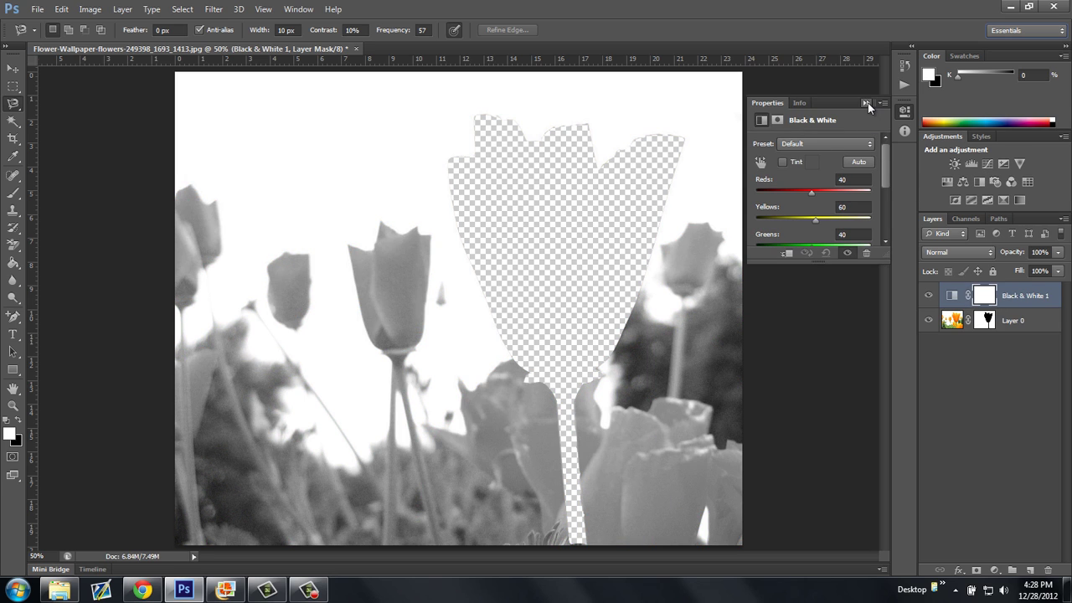
click(867, 104)
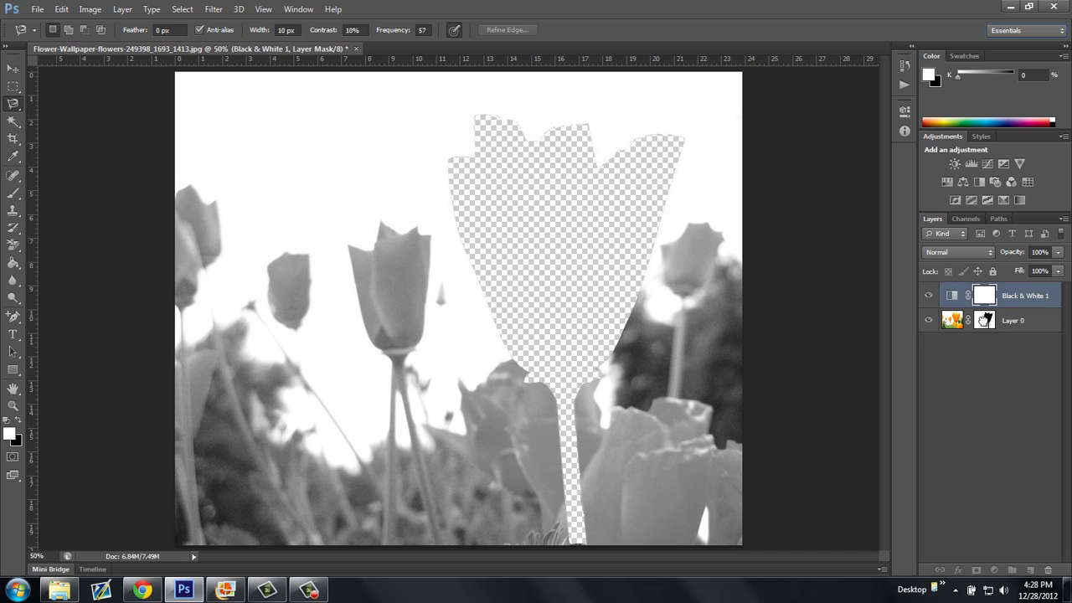
drag(986, 318, 993, 295)
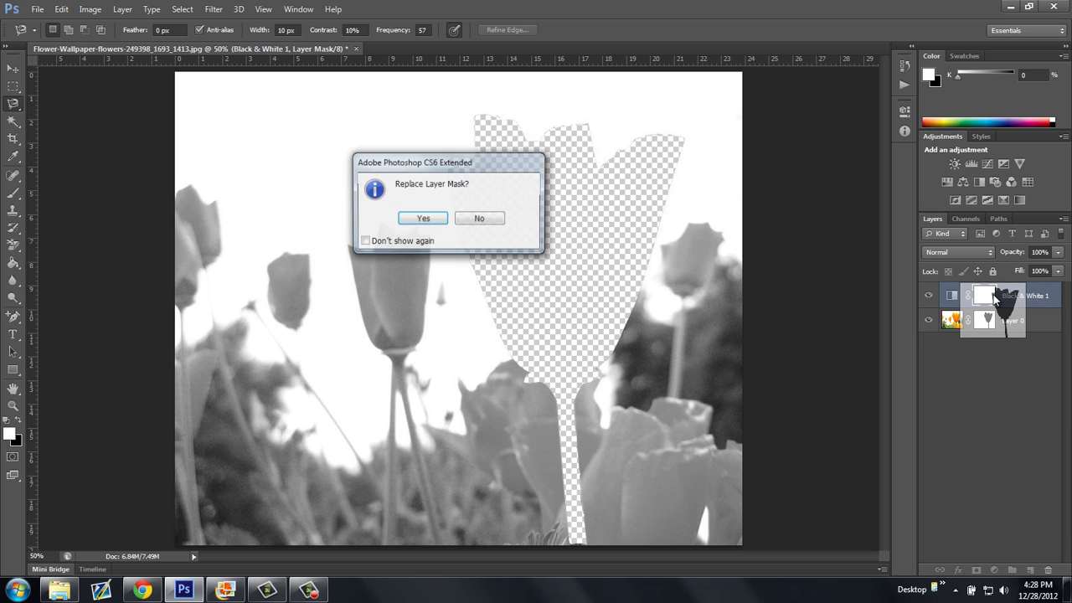
click(416, 220)
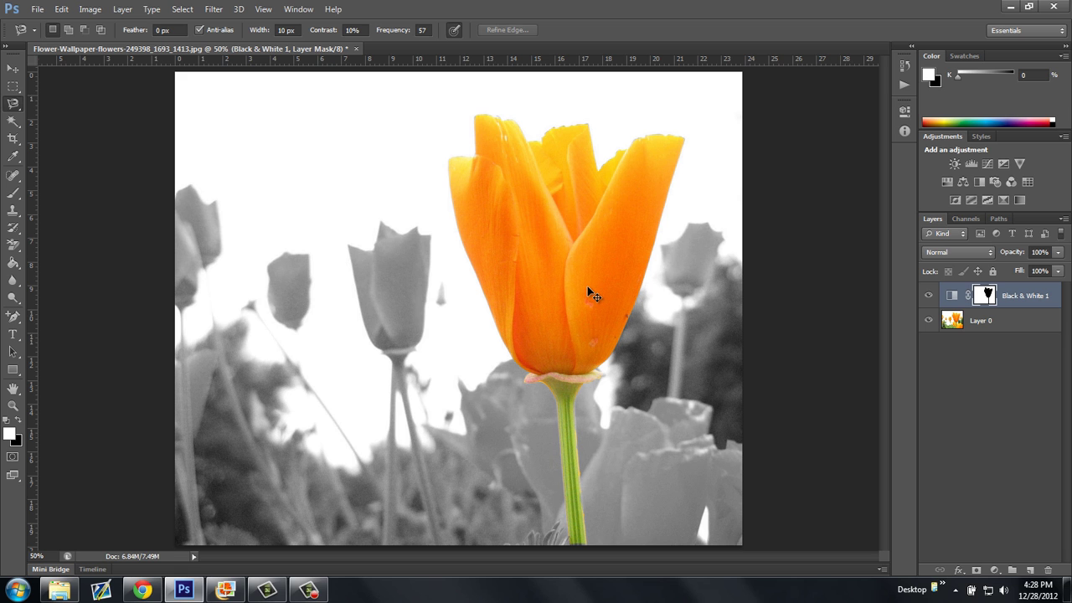
Fit the image, then zoom to 200% and scroll until the poppy stem fills the view.
key(ctrl+plus)
key(ctrl+plus)
key(ctrl+plus)
key(ctrl+plus)
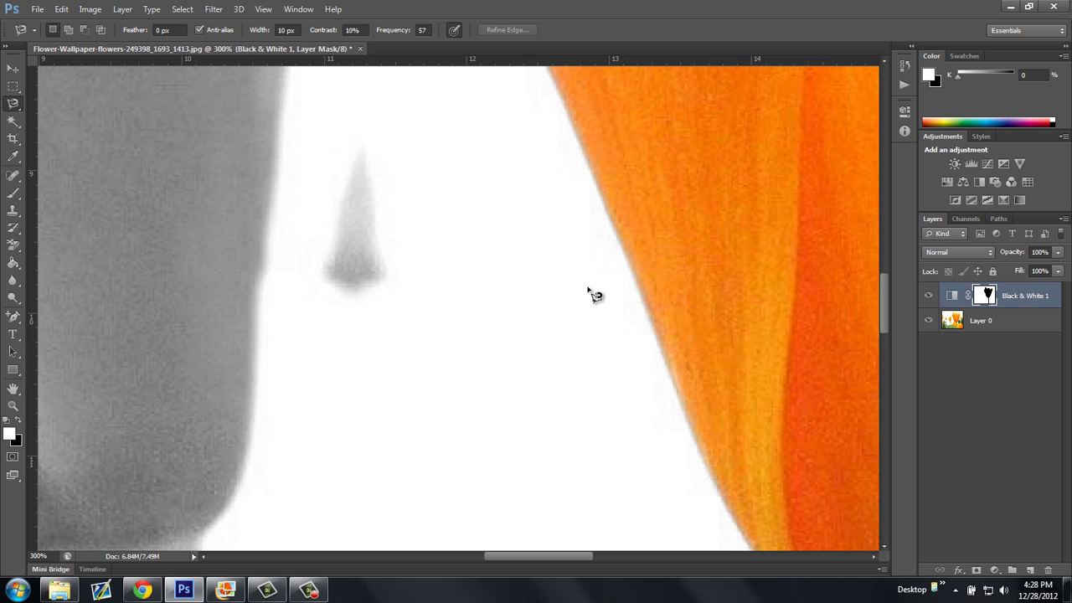
drag(565, 559, 623, 560)
key(ctrl+0)
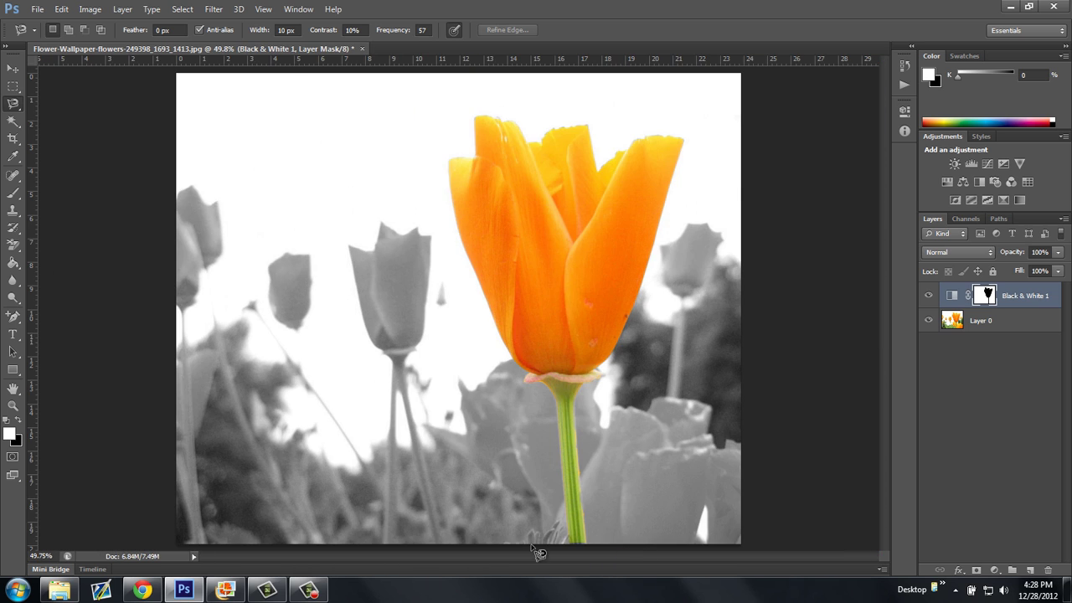
key(ctrl+plus)
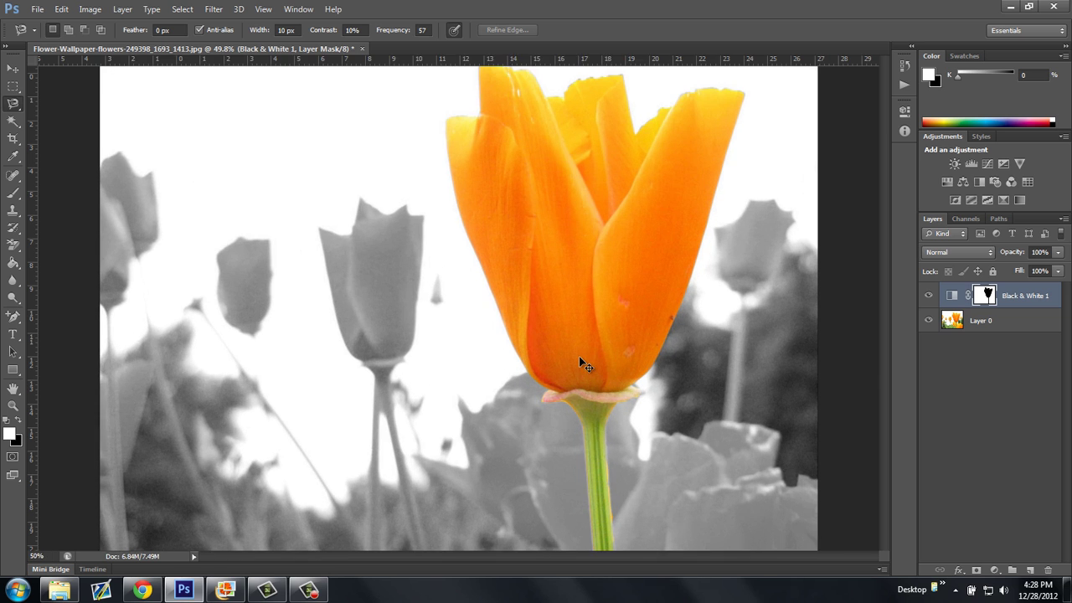
scroll(590, 456, down, 5)
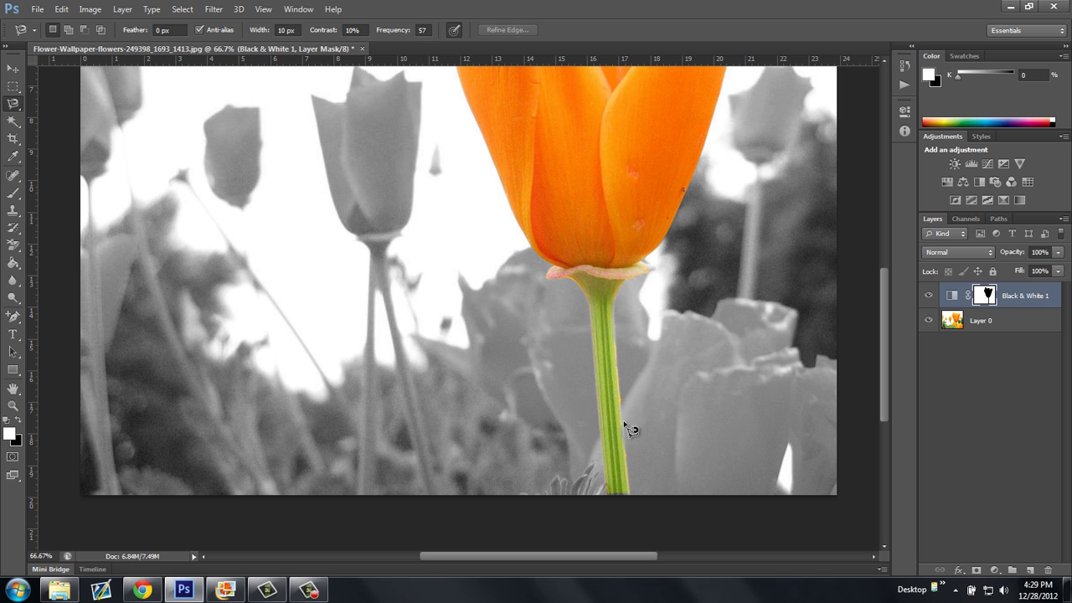
key(ctrl+plus)
key(ctrl+plus)
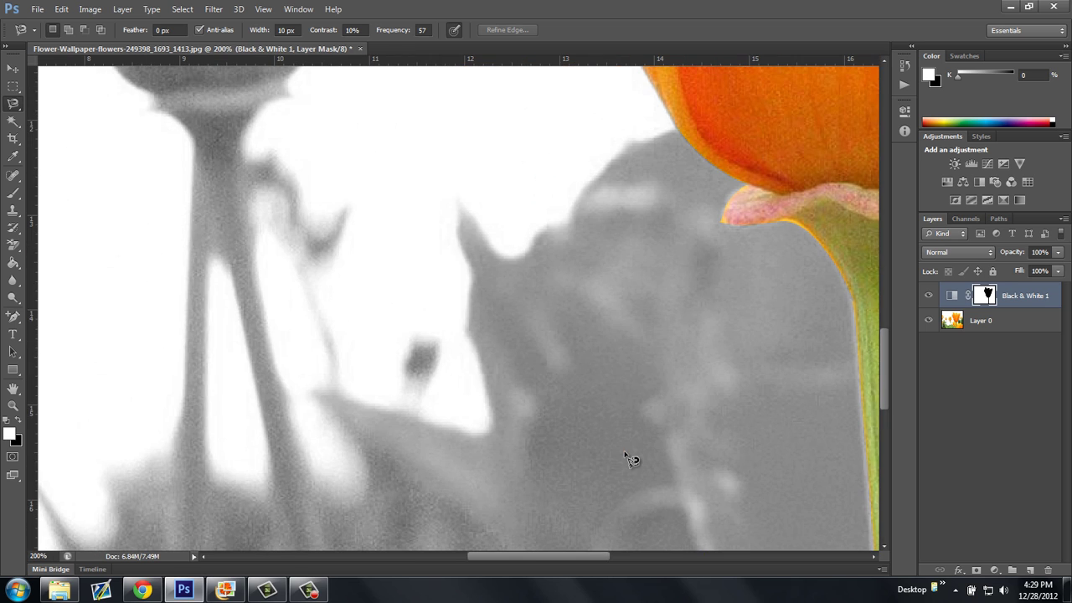
drag(553, 563, 623, 508)
scroll(580, 480, down, 1)
scroll(586, 469, down, 5)
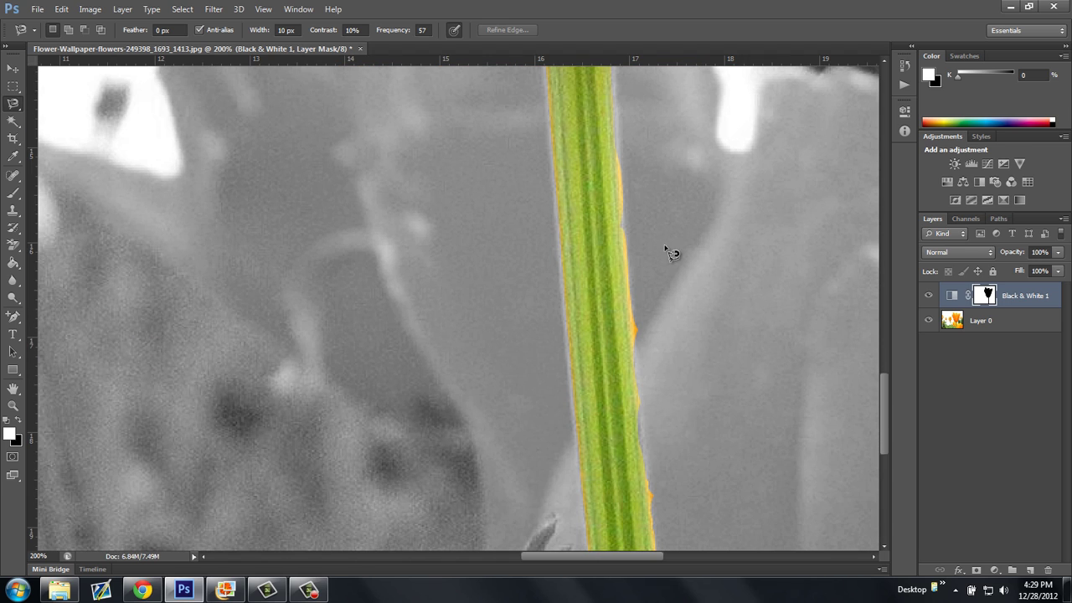
Paint the mask in black with a 10 px brush along the stem's right edge.
click(13, 192)
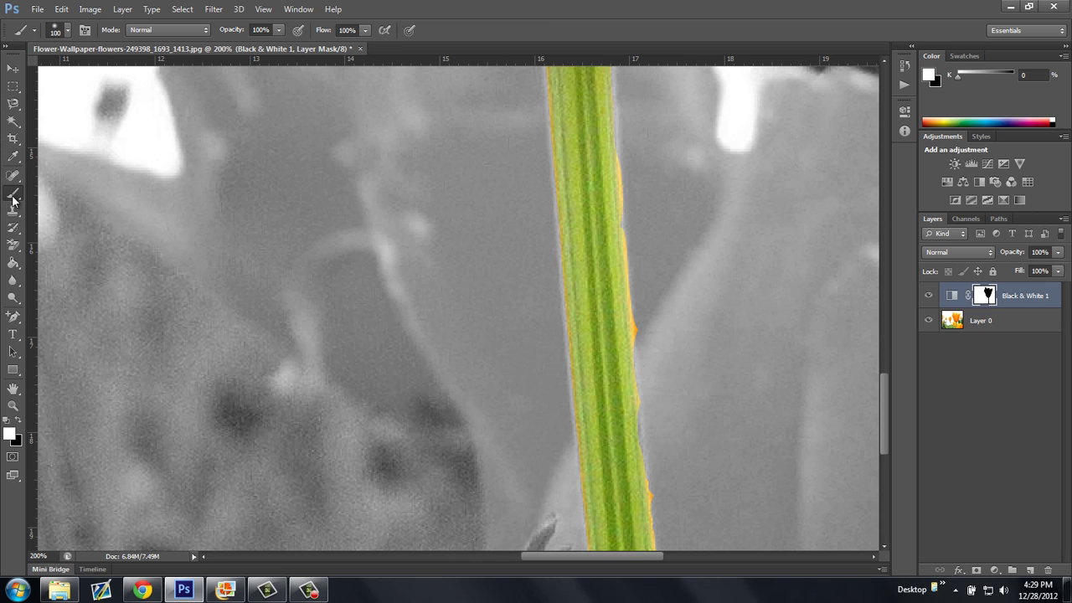
click(19, 423)
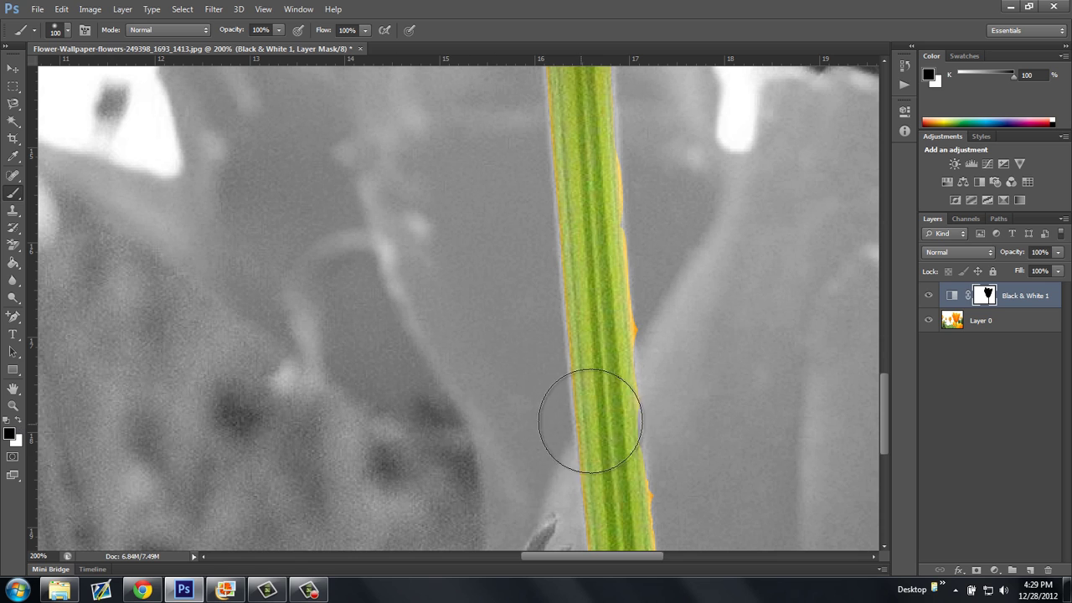
key(bracketleft)
key(bracketleft)
key(bracketleft)
key(bracketleft)
key(bracketleft)
key(bracketleft)
key(bracketleft)
key(bracketleft)
key(bracketleft)
key(bracketleft)
key(bracketleft)
key(bracketleft)
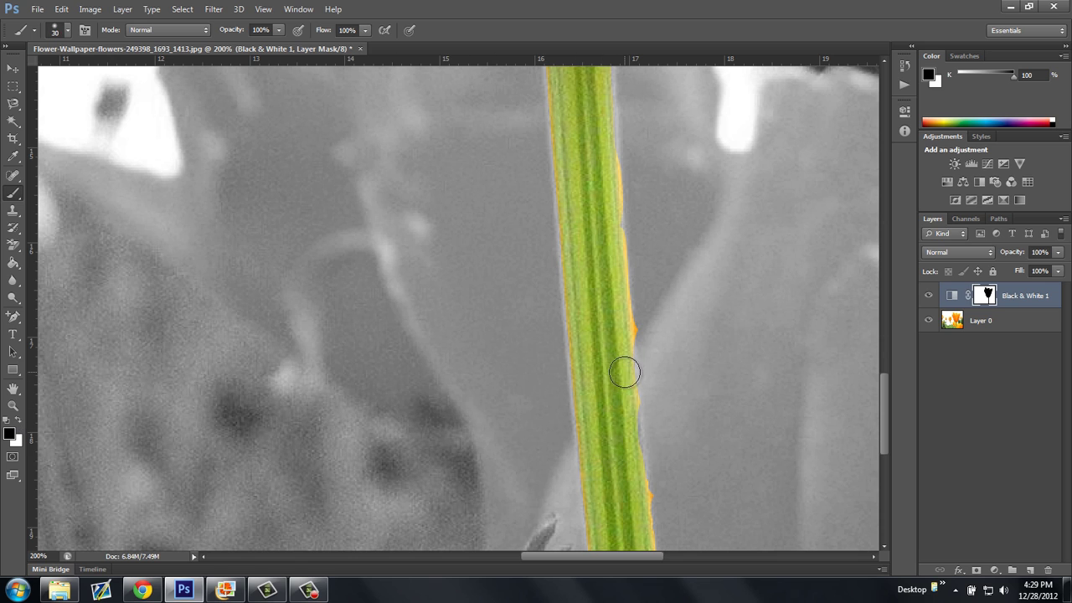
key(bracketleft)
mouse_move(636, 367)
mouse_down()
mouse_move(631, 335)
mouse_move(652, 508)
mouse_up()
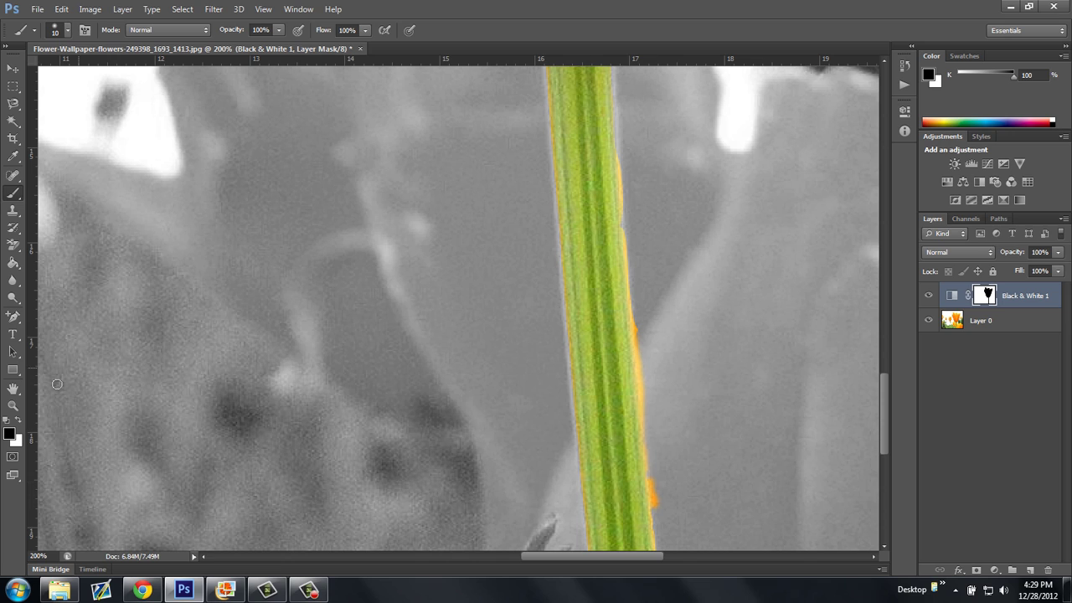
Paint in white over the stem edge to remove the orange fringe, then fit the image on screen.
click(18, 422)
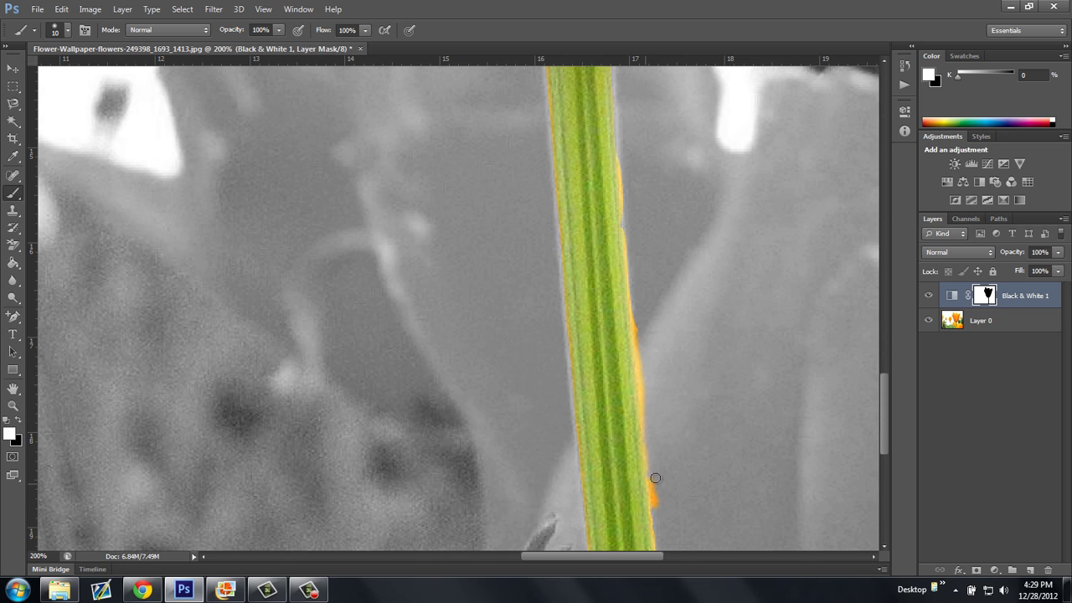
drag(652, 474, 656, 512)
drag(639, 333, 653, 461)
scroll(641, 431, down, 3)
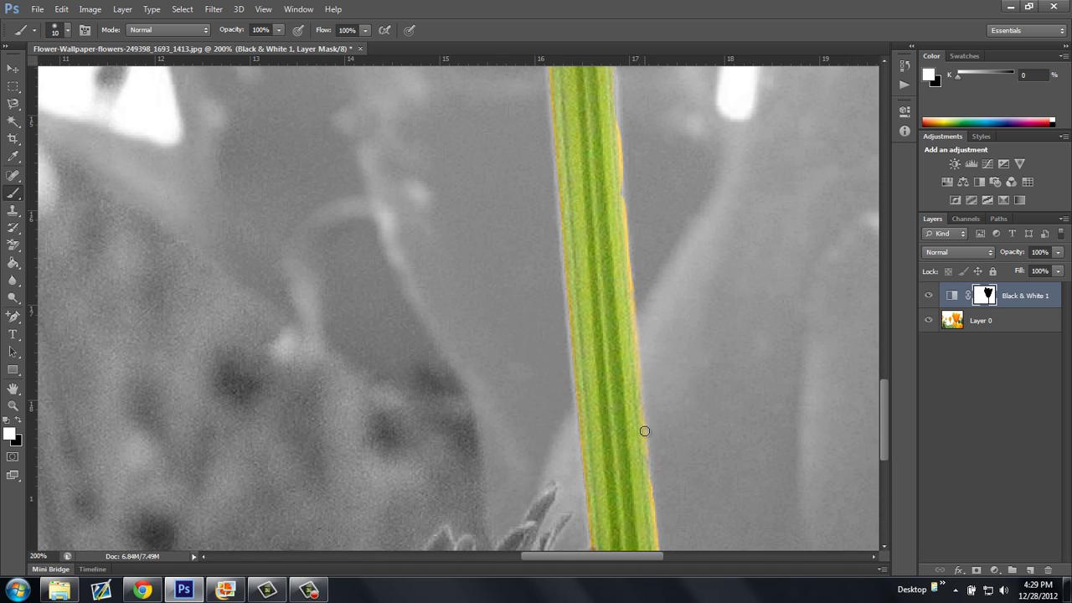
click(8, 419)
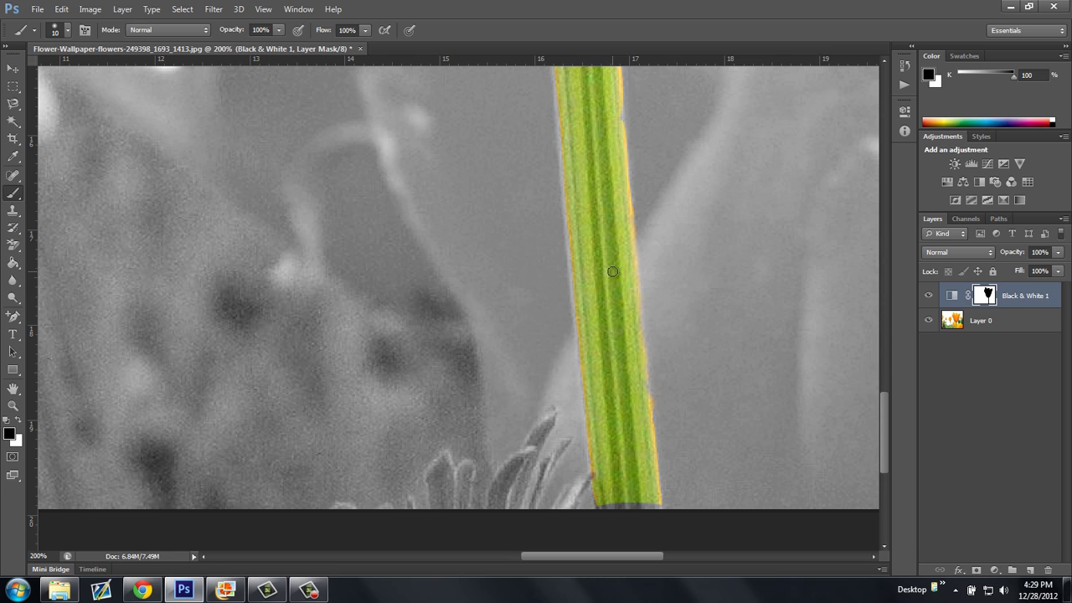
scroll(607, 284, up, 3)
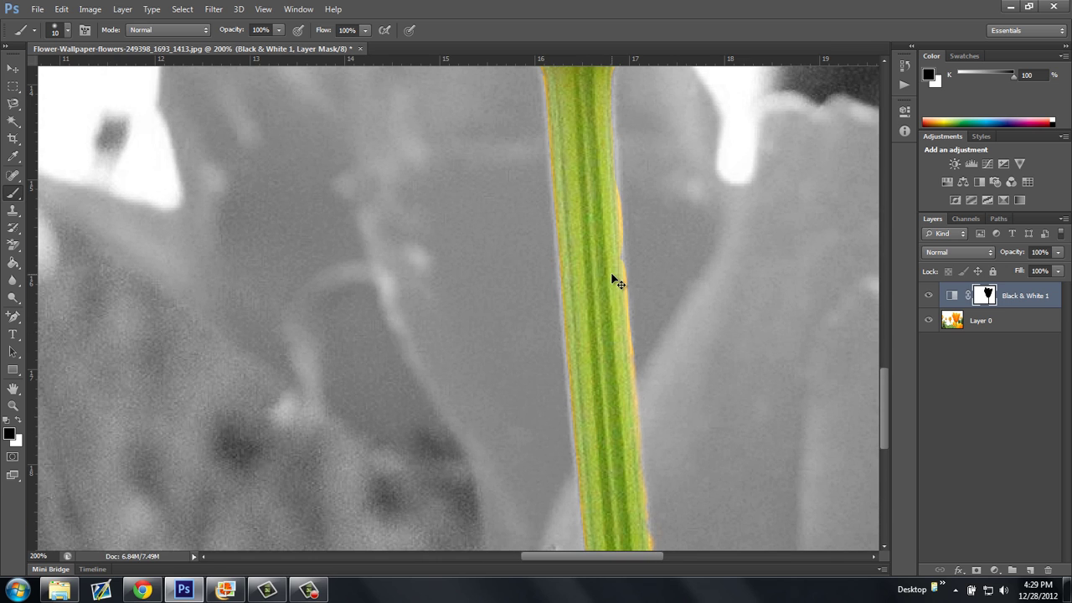
key(ctrl+0)
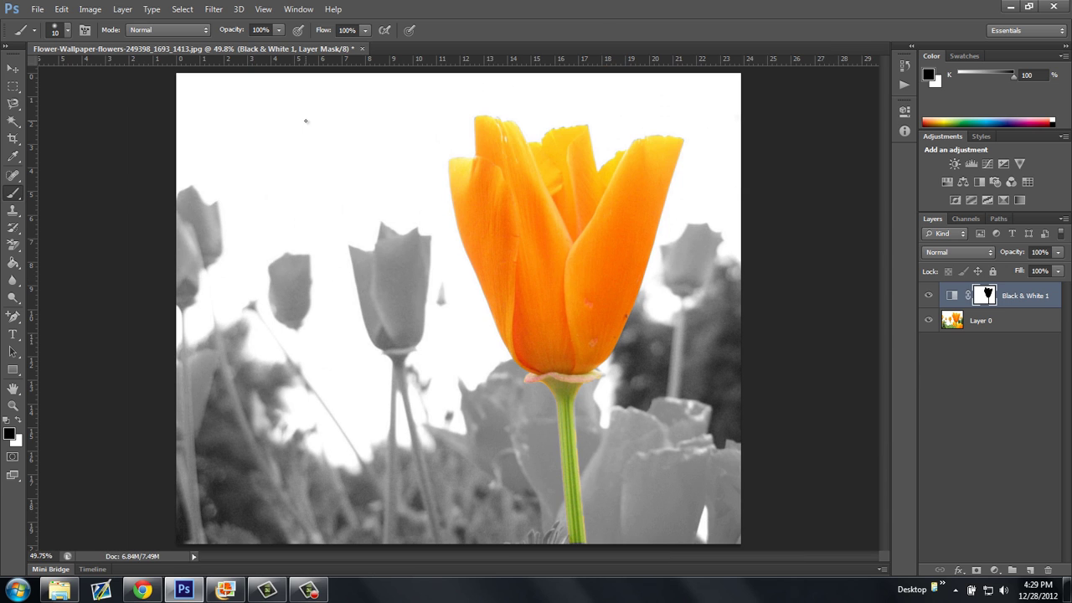
Save for Web as a JPEG at Maximum quality 100, named 'BandW flower'.
click(37, 9)
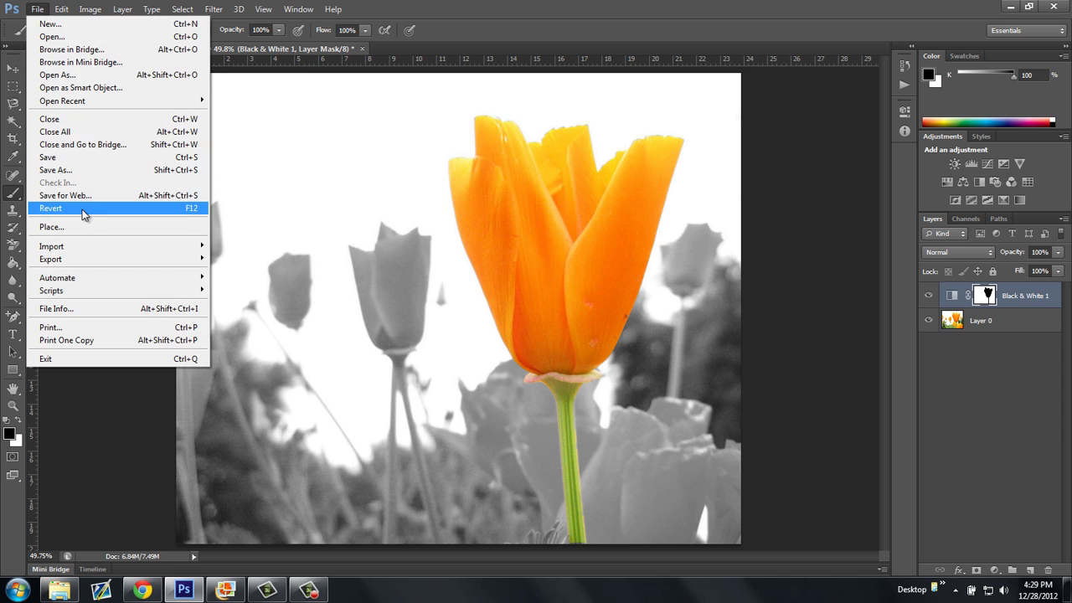
click(87, 197)
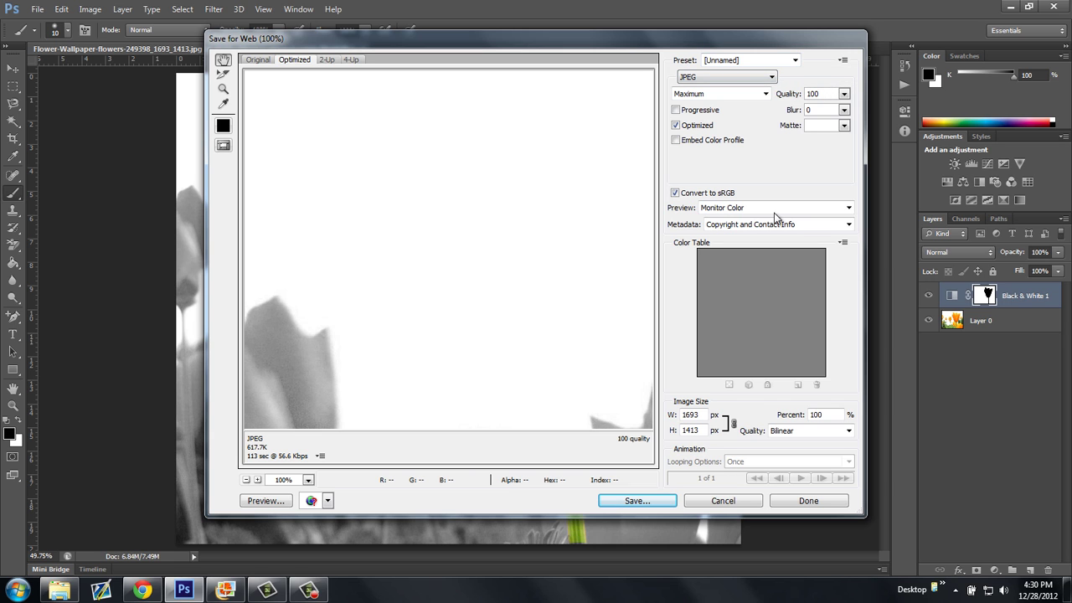
click(669, 501)
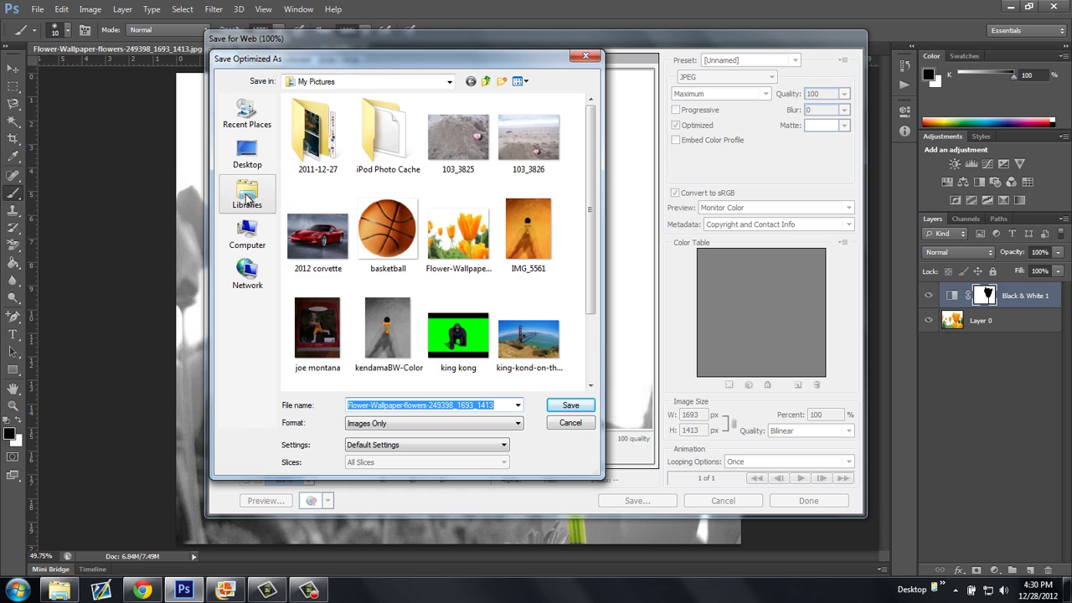
click(507, 408)
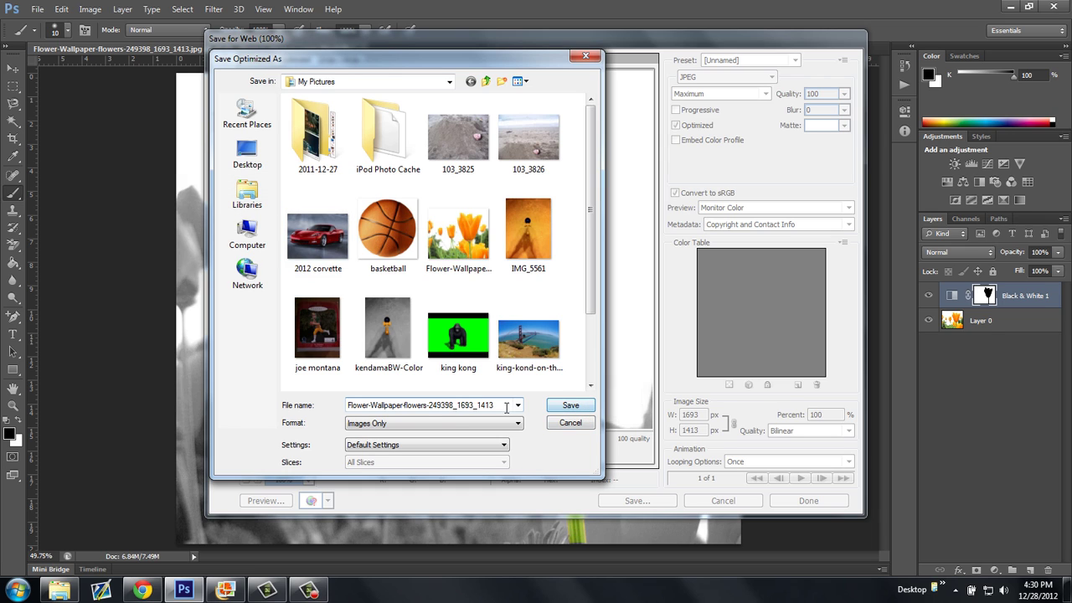
key(ctrl+a)
key(BackSpace)
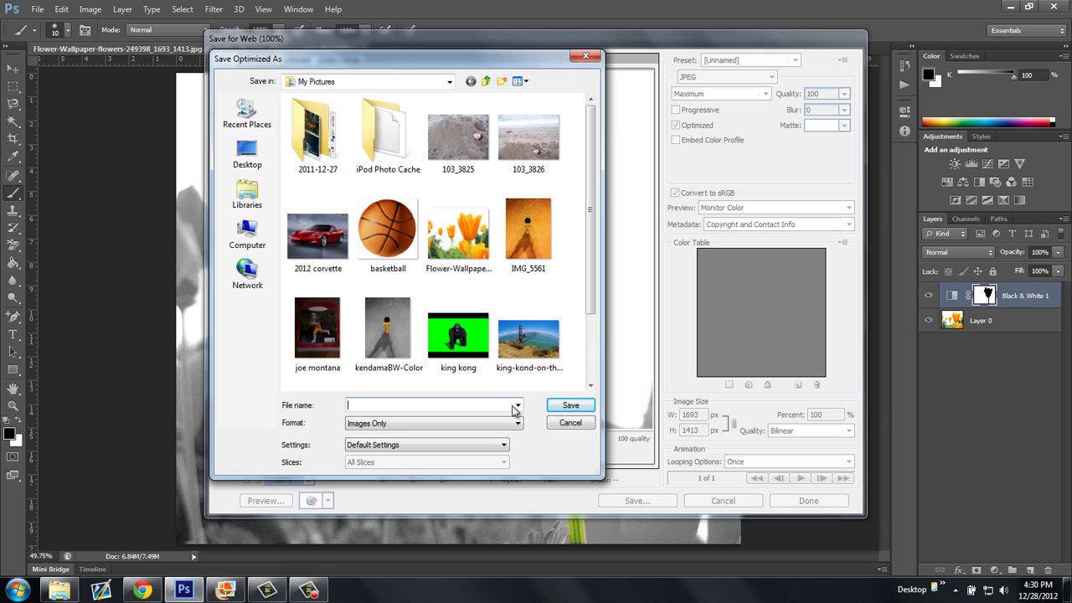
text(B)
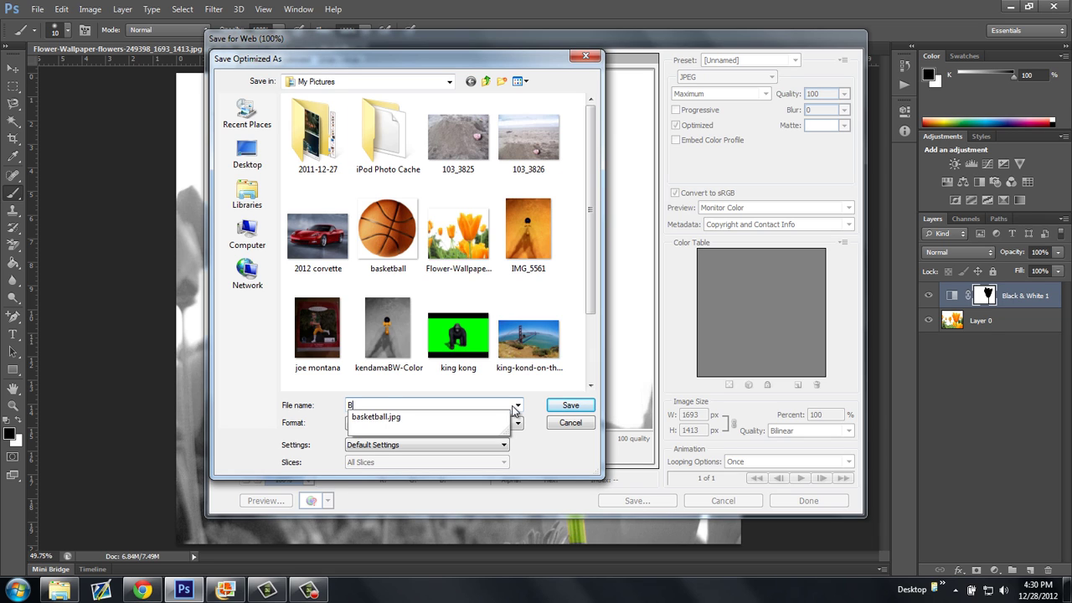
text(andW fl)
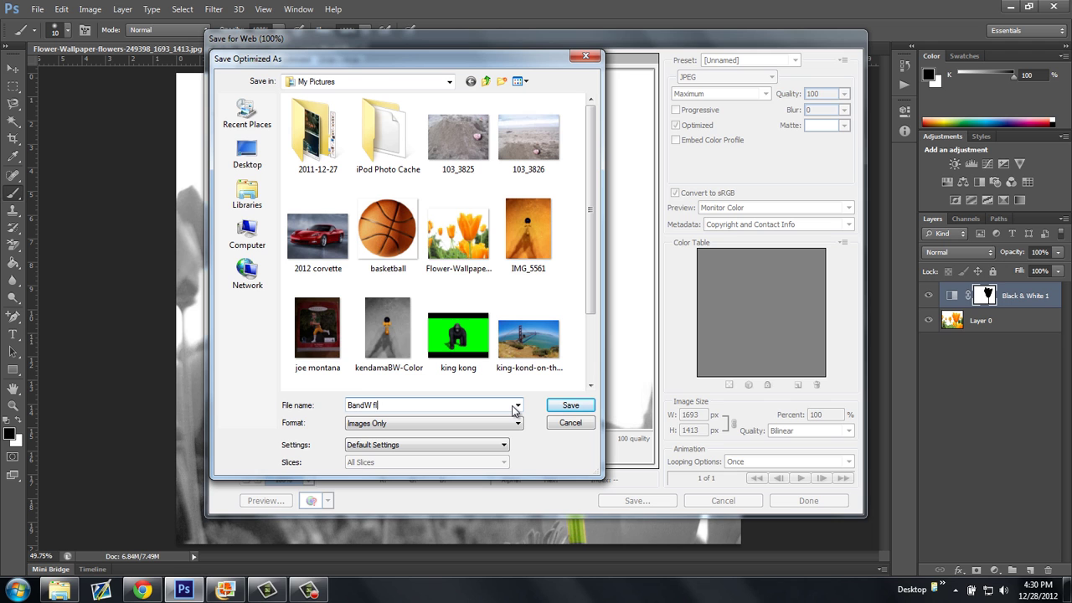
text(ower)
key(Return)
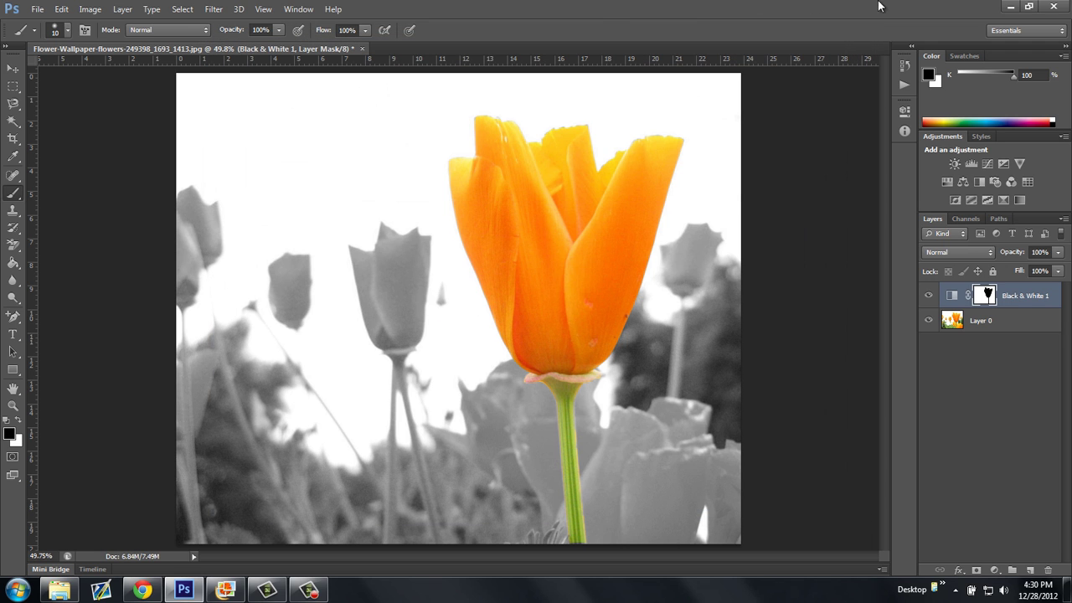
Minimize Photoshop CS6 to reveal the original full-colour poppy photo in Windows Live Photo Gallery.
click(1011, 7)
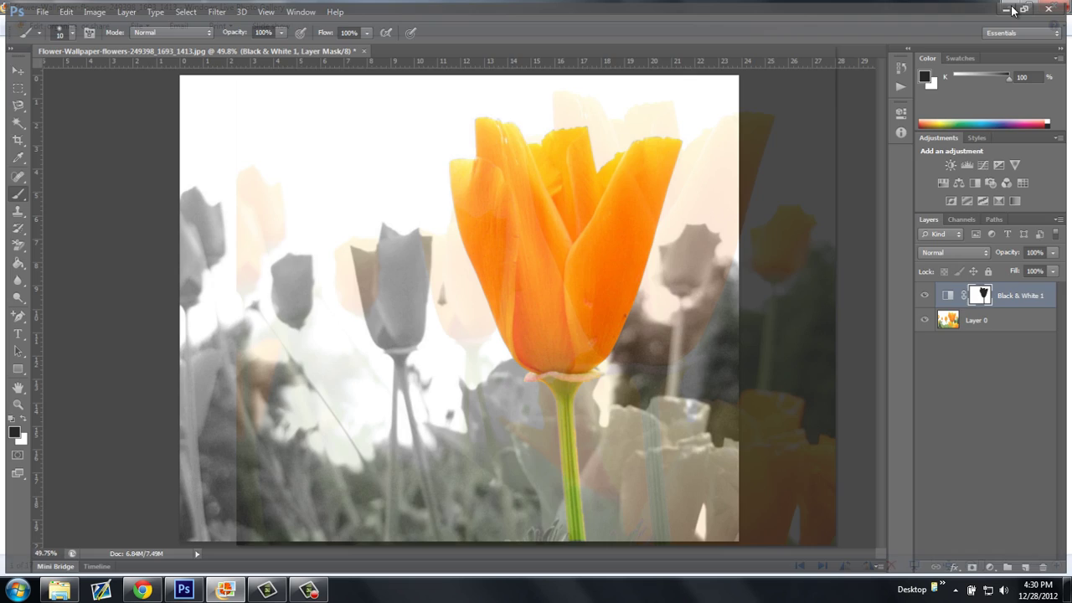